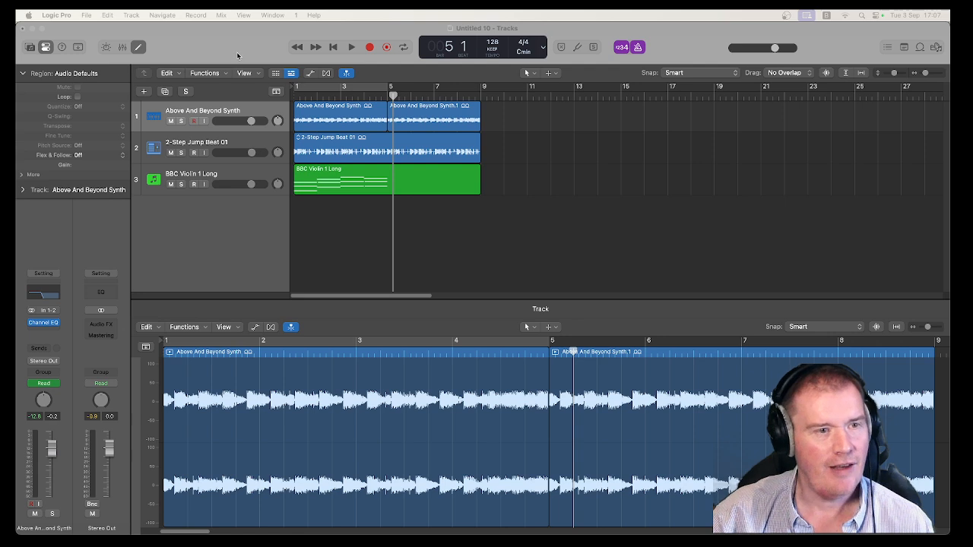
- Open the automation settings and turn on Automation Quick Access
click(175, 35)
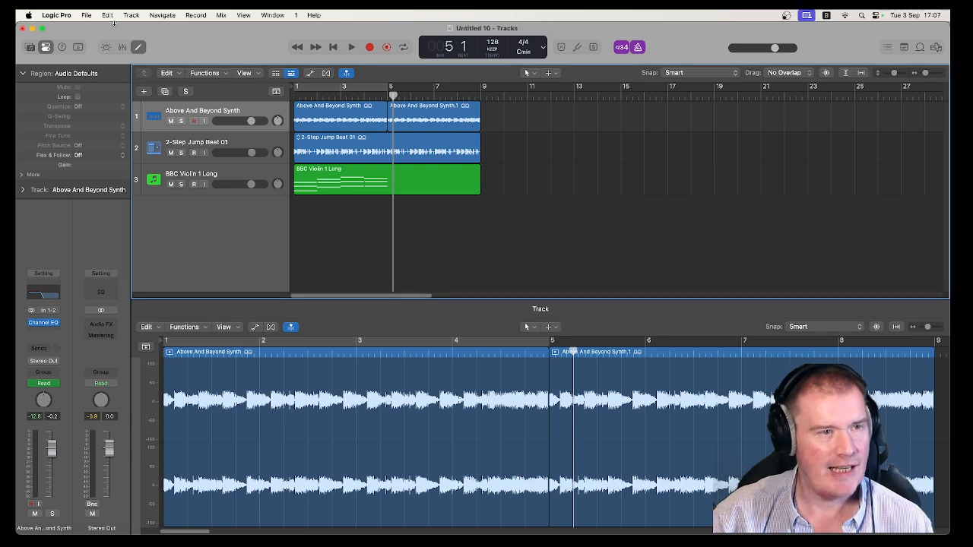
click(58, 16)
mouse_move(75, 47)
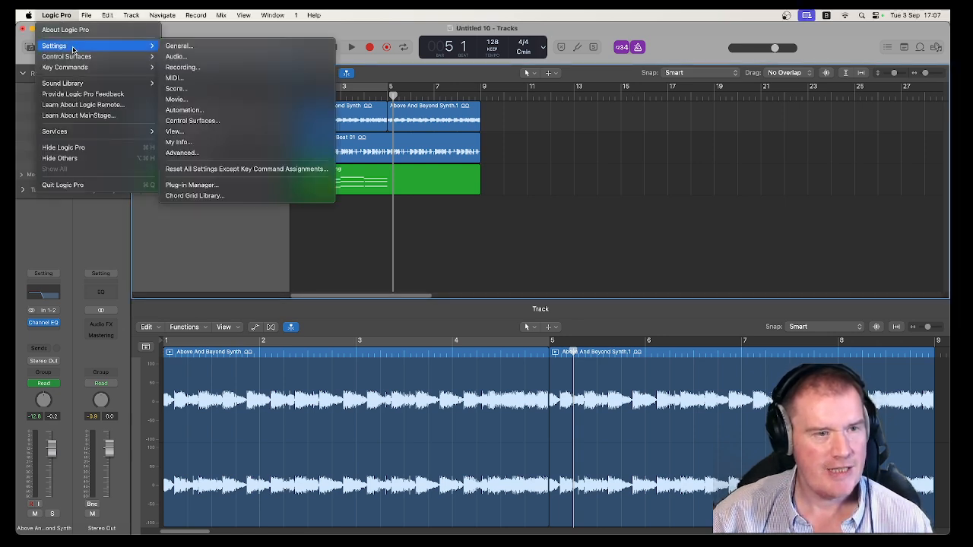
click(206, 110)
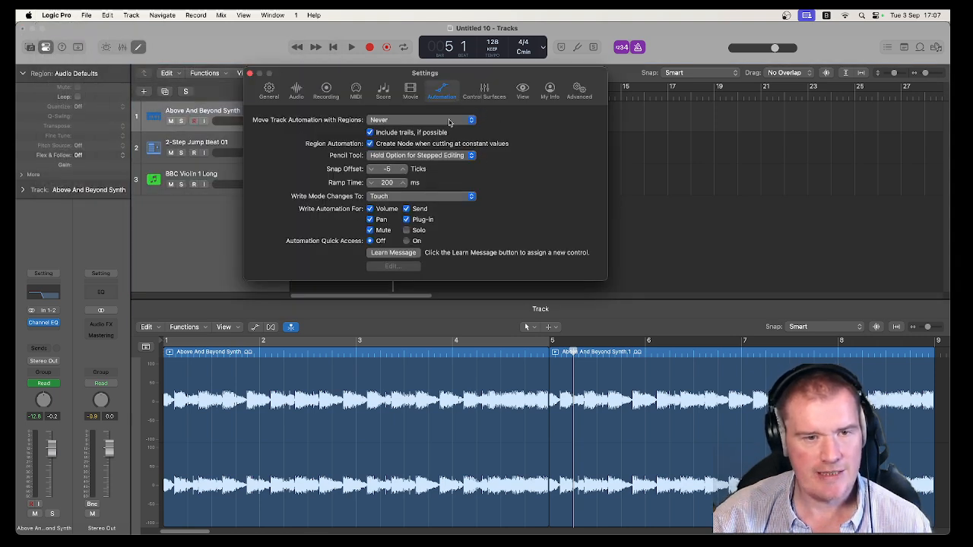
click(406, 241)
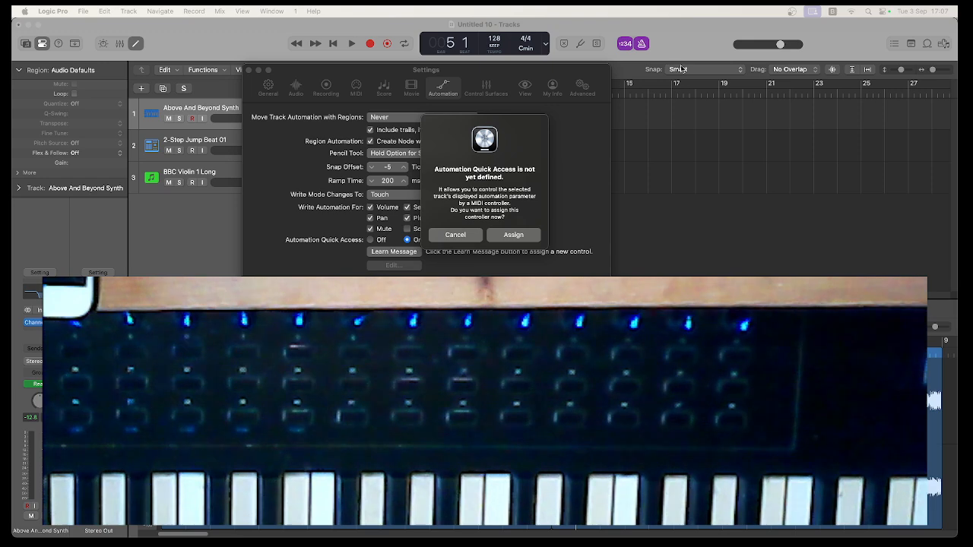
- Assign a knob on the MIDI keyboard as the Automation Quick Access control, finish learning and close the settings
click(528, 238)
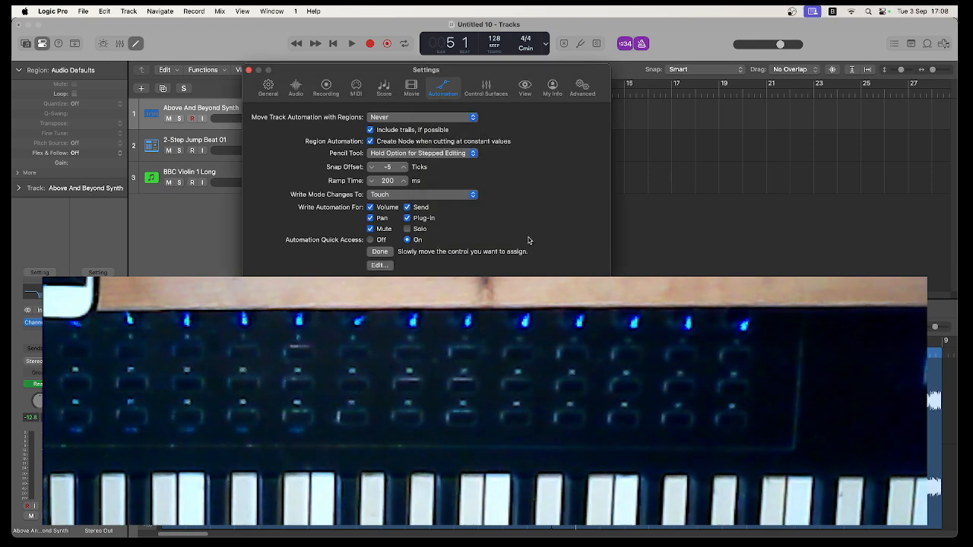
drag(313, 70, 311, 17)
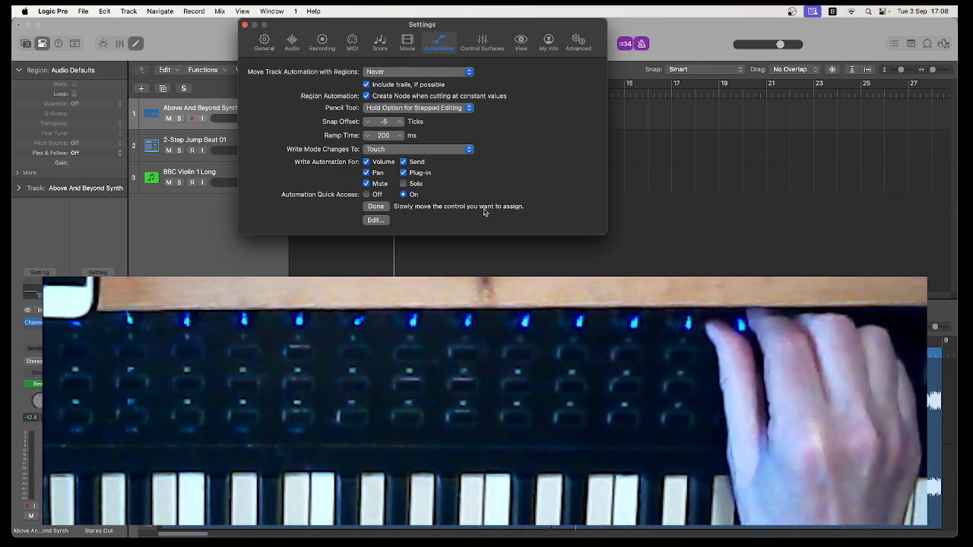
click(371, 211)
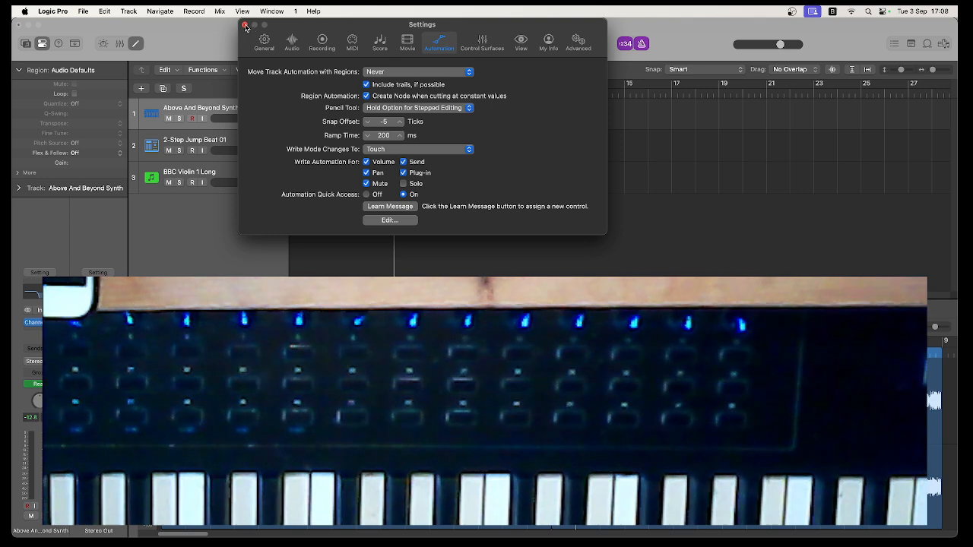
click(245, 26)
- Show track automation, solo the Above And Beyond Synth track and audition it from the start of the song
click(270, 110)
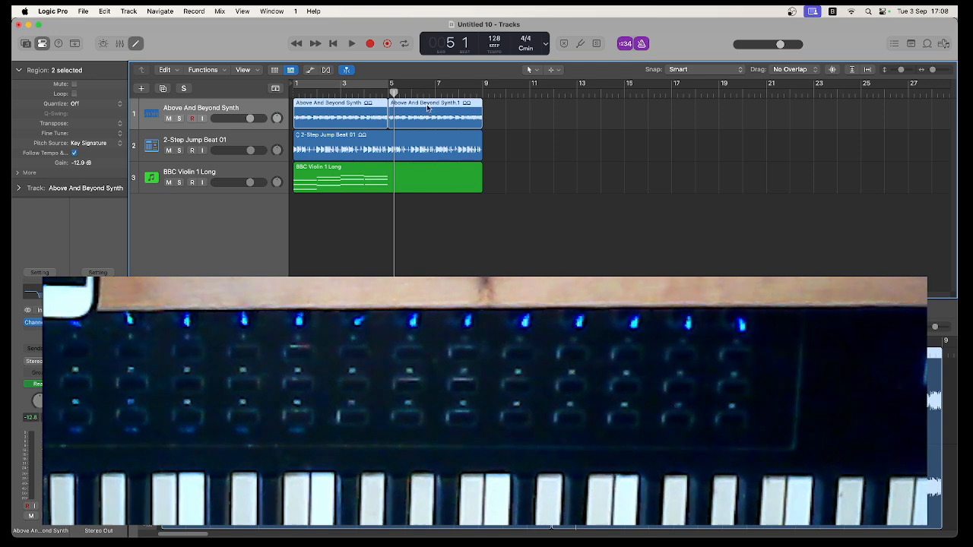
click(309, 70)
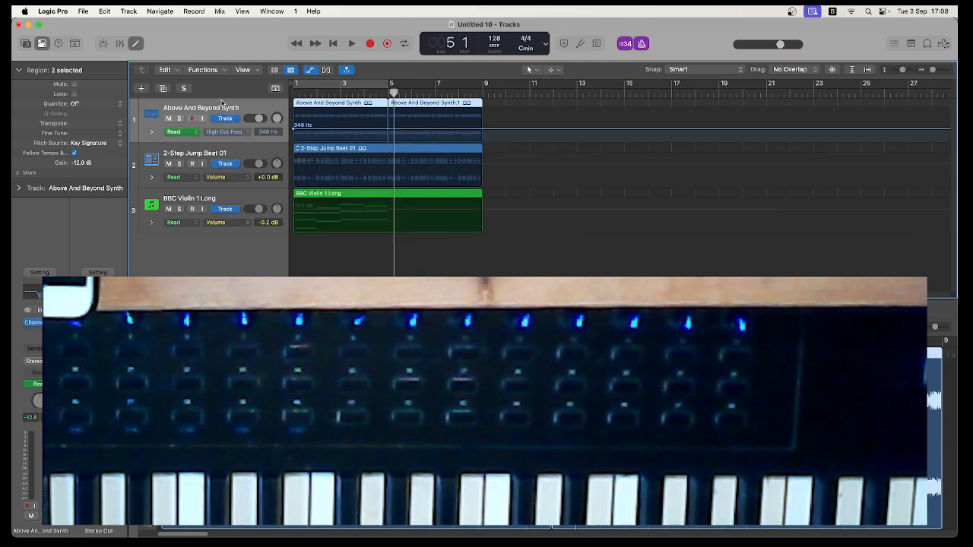
click(180, 118)
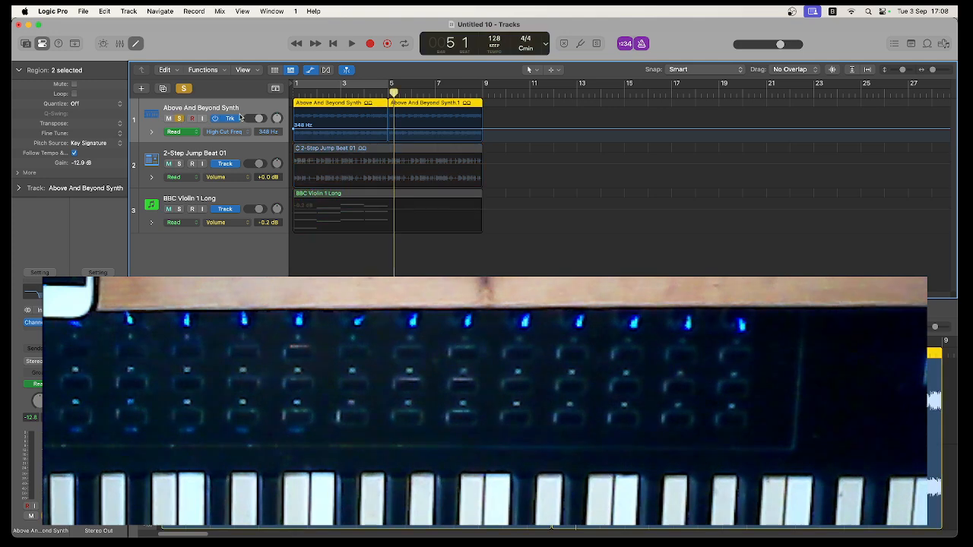
double_click(299, 86)
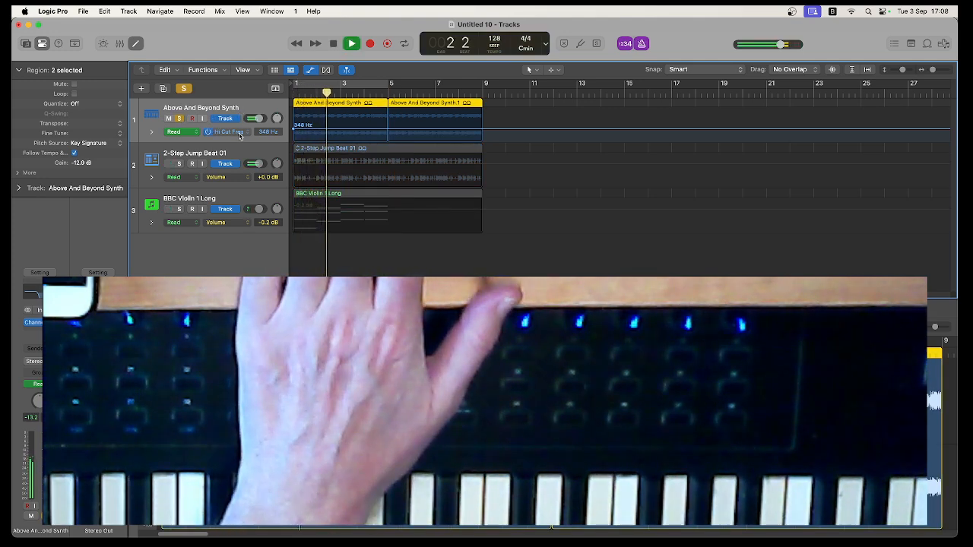
key(space)
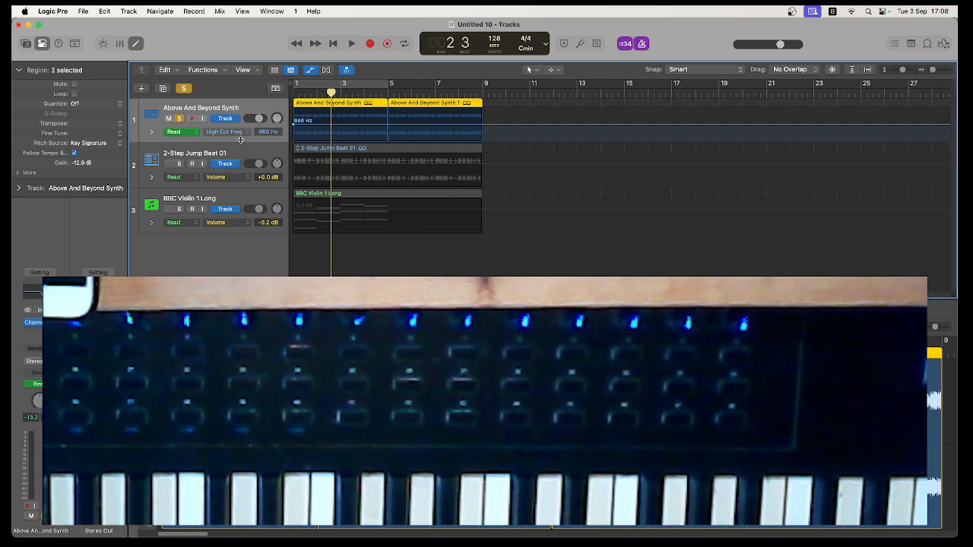
- Set the Above And Beyond Synth track to Latch mode and record High Cut Freq automation with the knob from bar 1 past bar 9
click(239, 133)
click(241, 133)
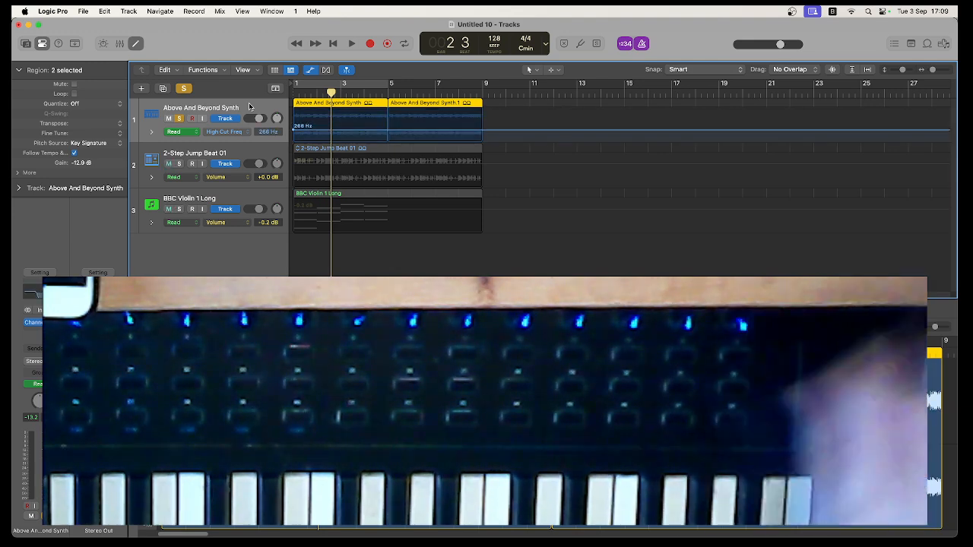
click(193, 134)
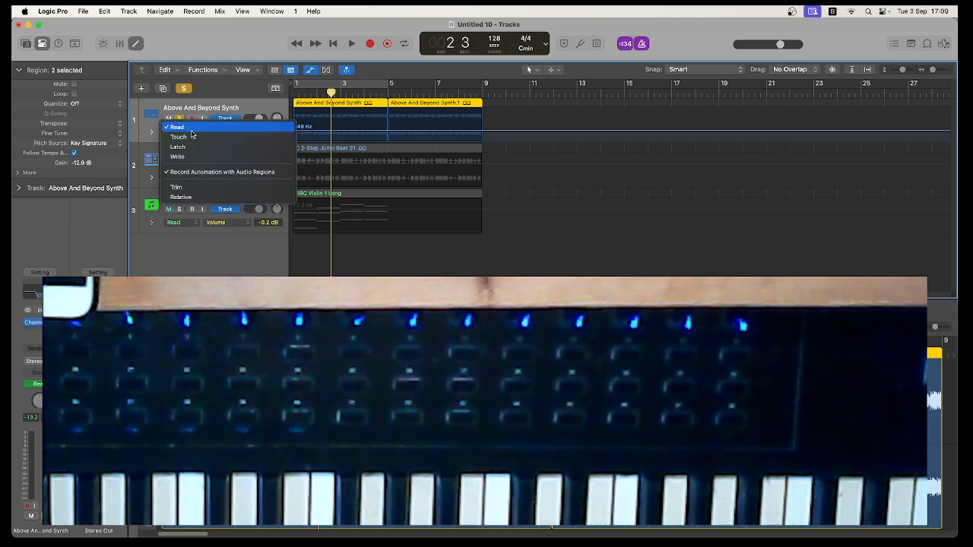
click(191, 146)
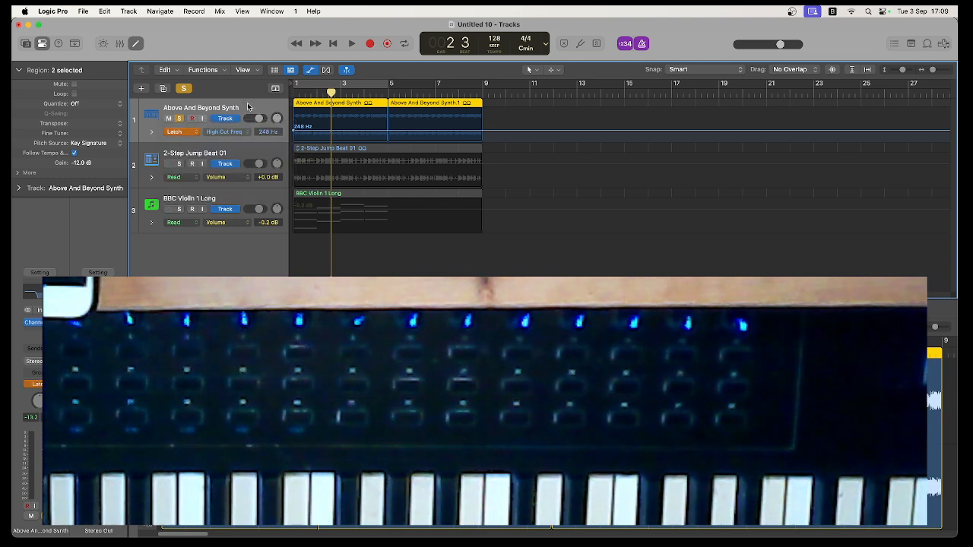
click(333, 44)
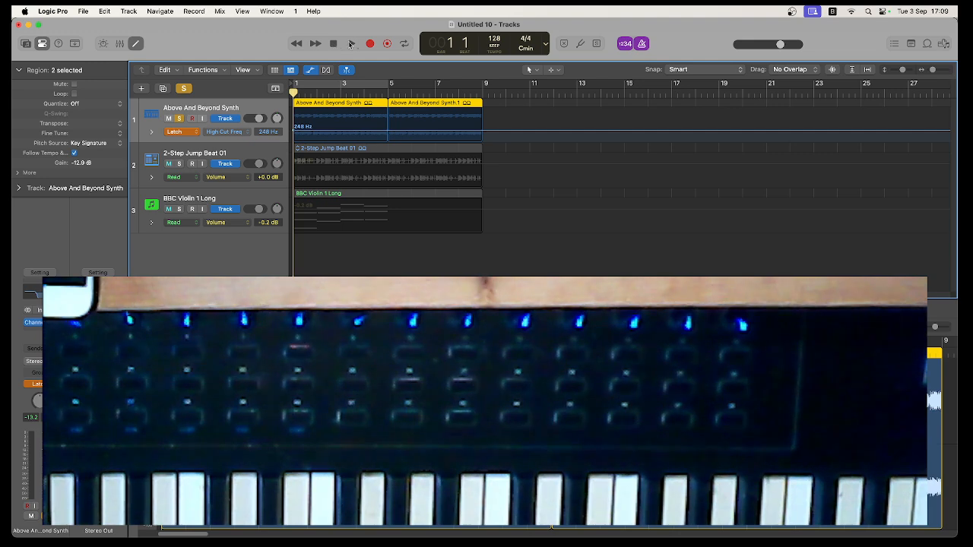
click(351, 44)
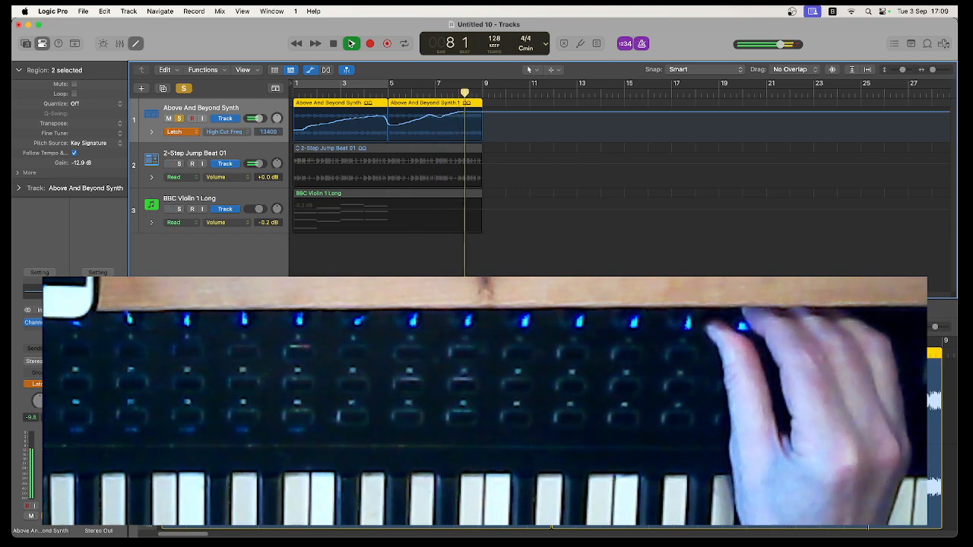
click(351, 44)
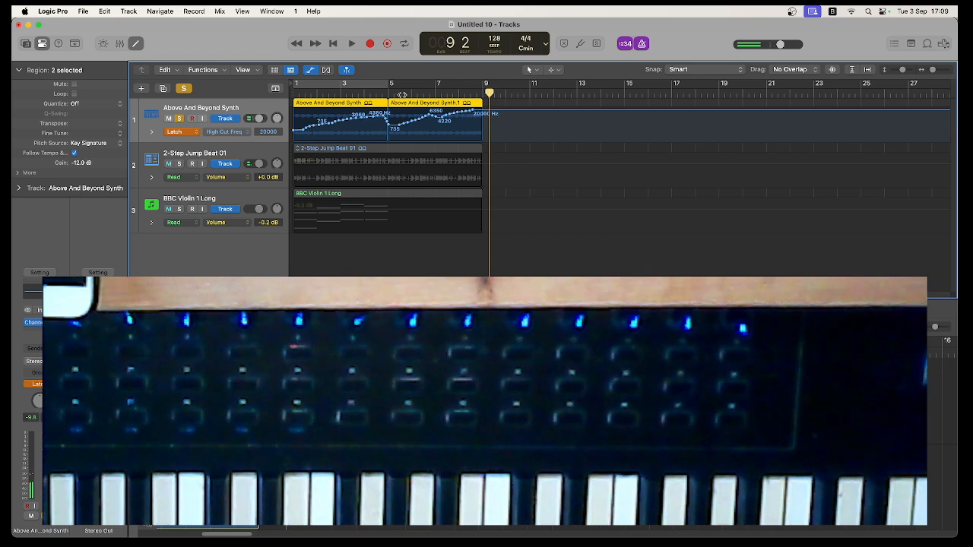
- Unsolo the Above And Beyond Synth track, then solo and select the 2-Step Jump Beat 01 track
click(178, 119)
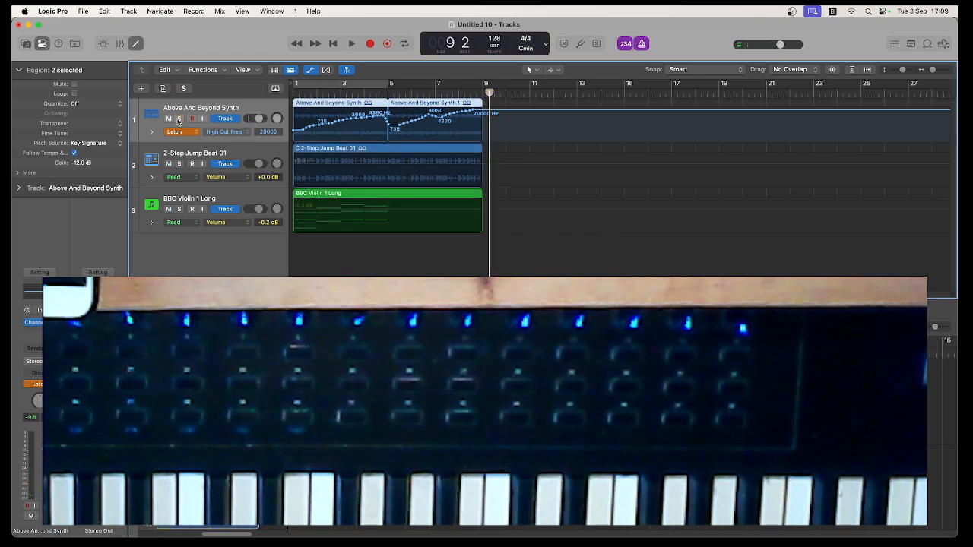
click(179, 165)
click(222, 153)
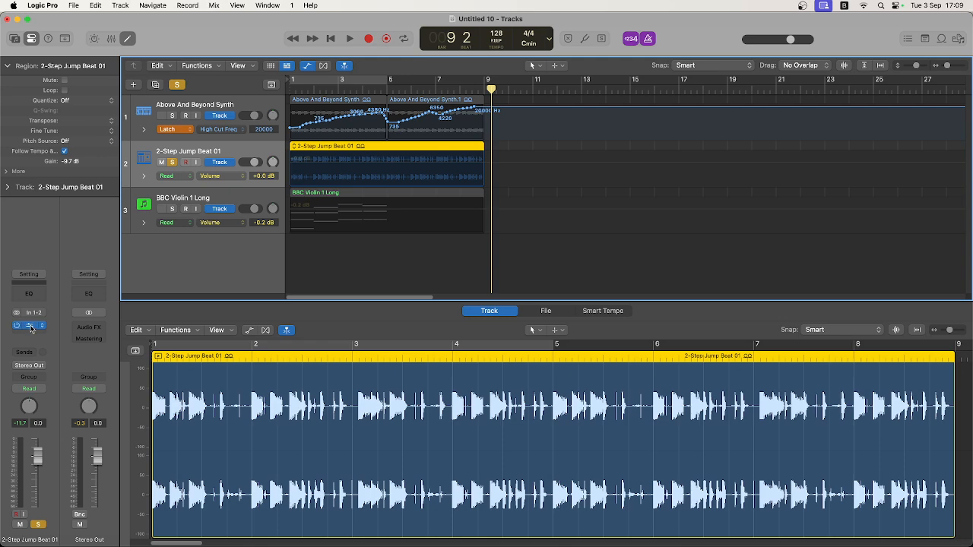
- Check the Compressor on the 2-Step Jump Beat 01 track and display its Threshold as the track's automation parameter
click(30, 327)
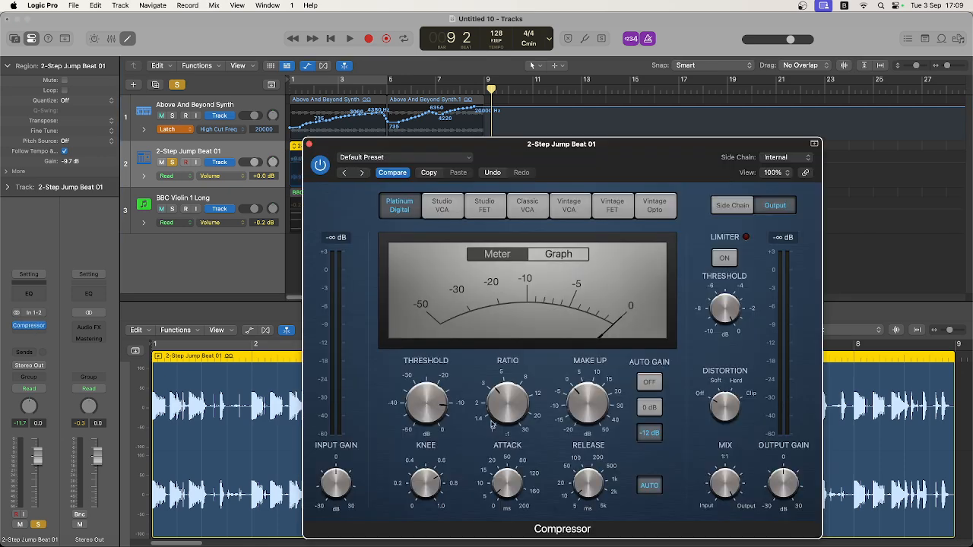
click(308, 144)
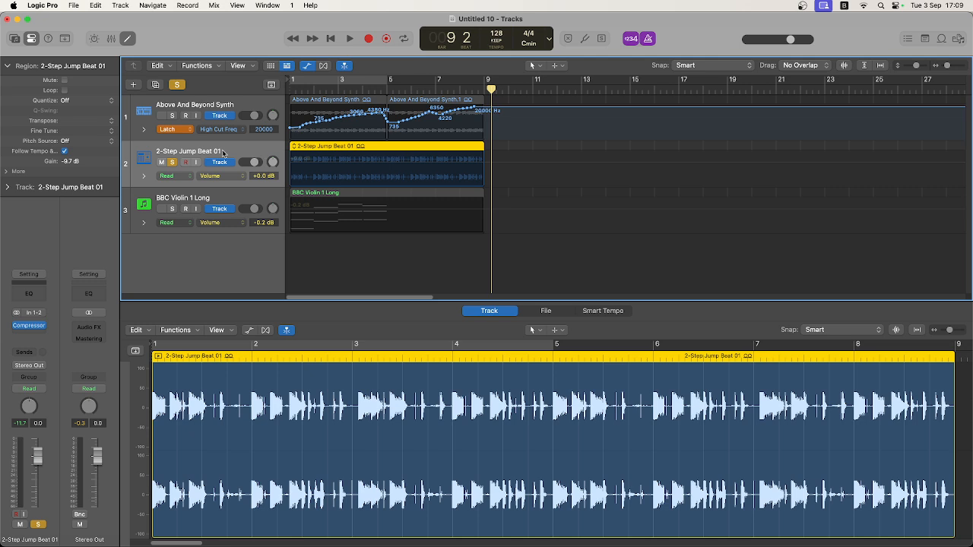
click(236, 178)
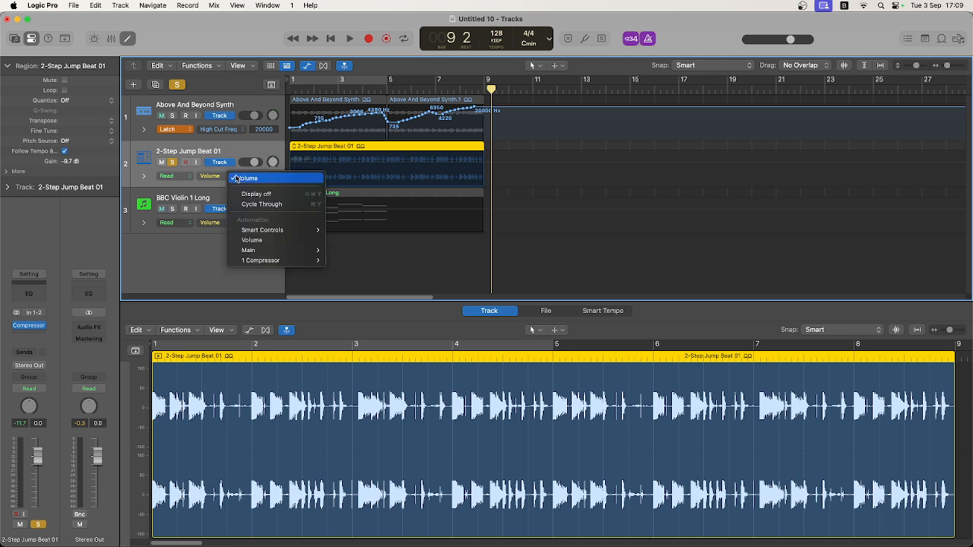
mouse_move(277, 262)
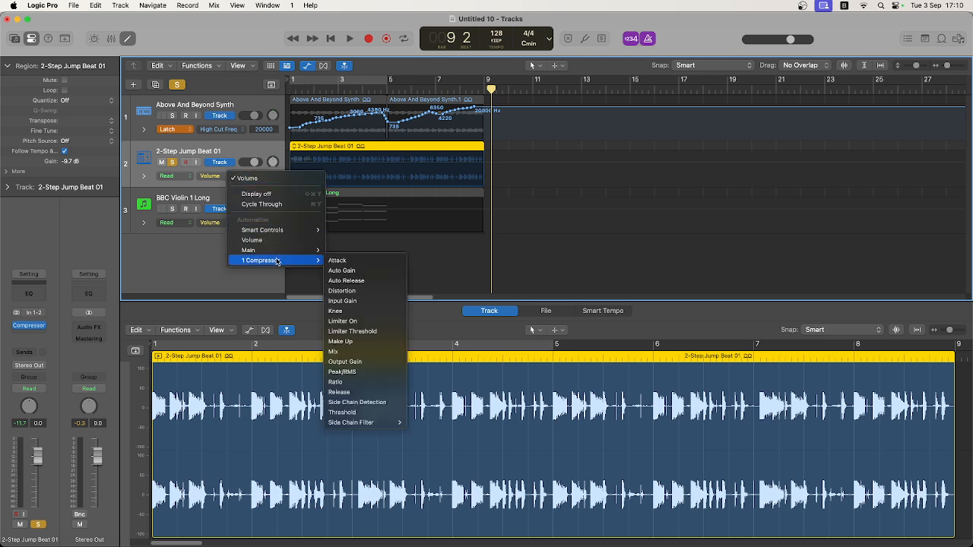
click(352, 412)
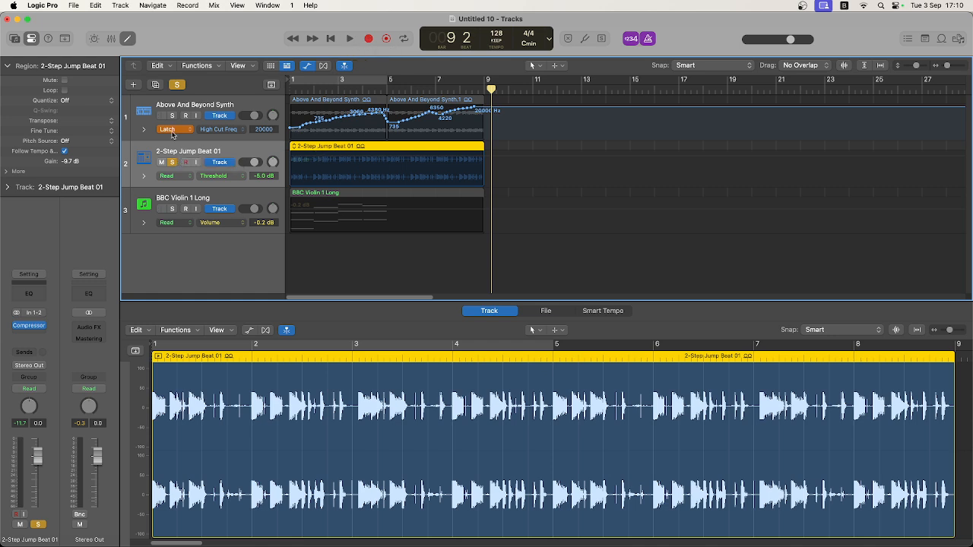
- Return the Above And Beyond Synth track's automation mode to Read and set the 2-Step Jump Beat 01 track to Latch
click(174, 129)
click(175, 102)
click(174, 175)
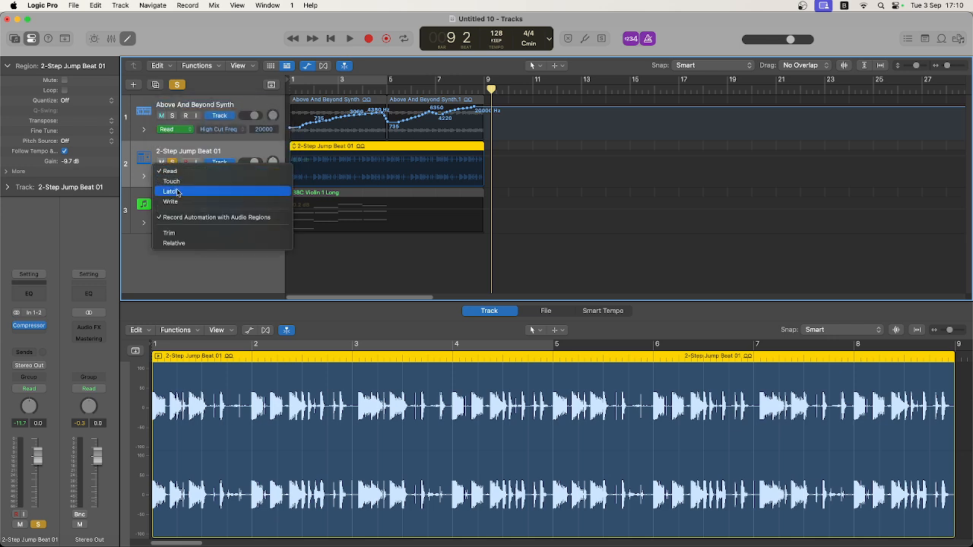
click(179, 191)
- Record Compressor Threshold automation on the 2-Step Jump Beat 01 track with the knob, from bar 1 past bar 9
key(Return)
key(space)
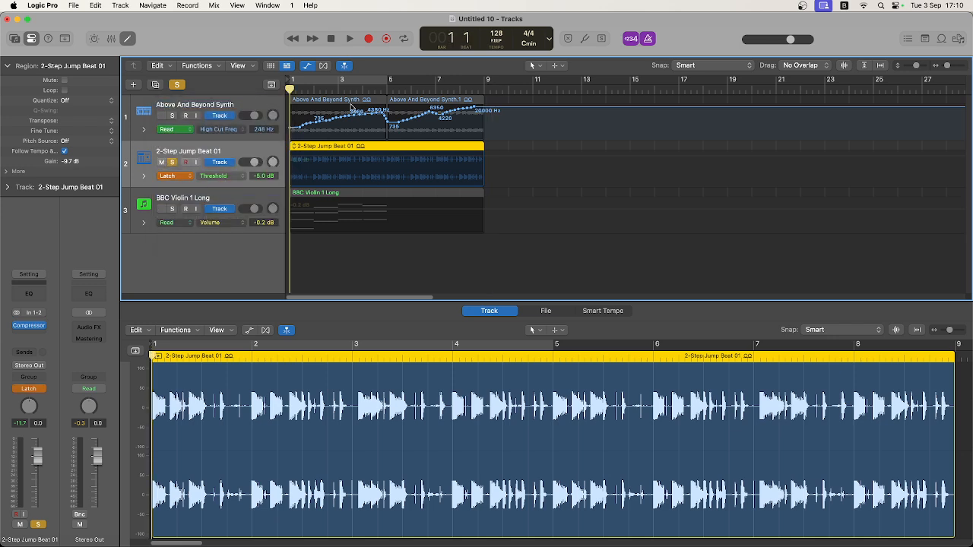
click(349, 40)
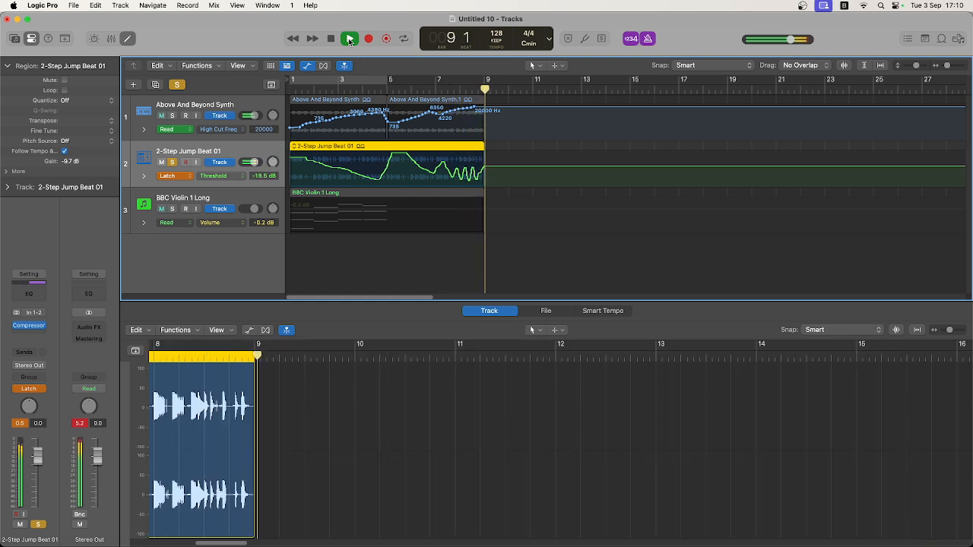
click(350, 39)
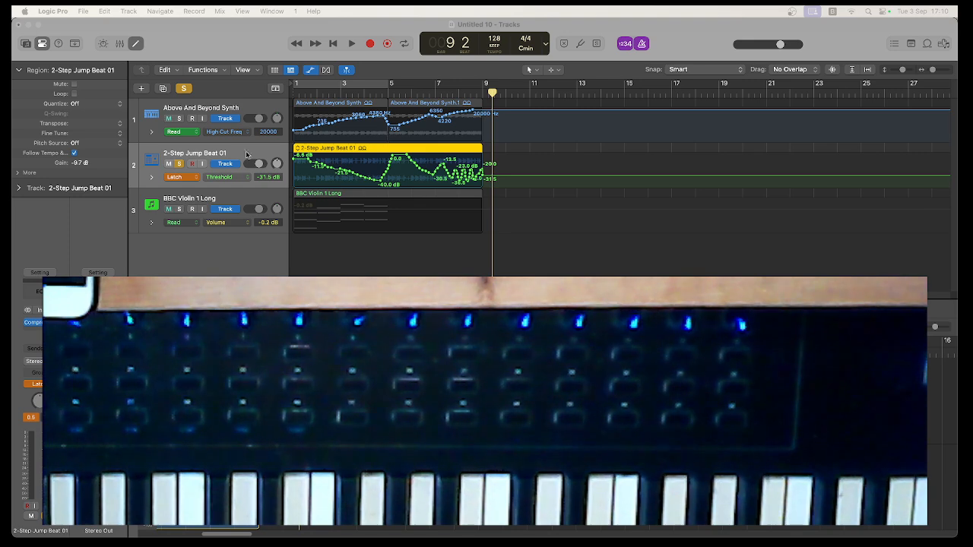
- Select the Above And Beyond Synth track, hide the track automation and show it again
click(223, 141)
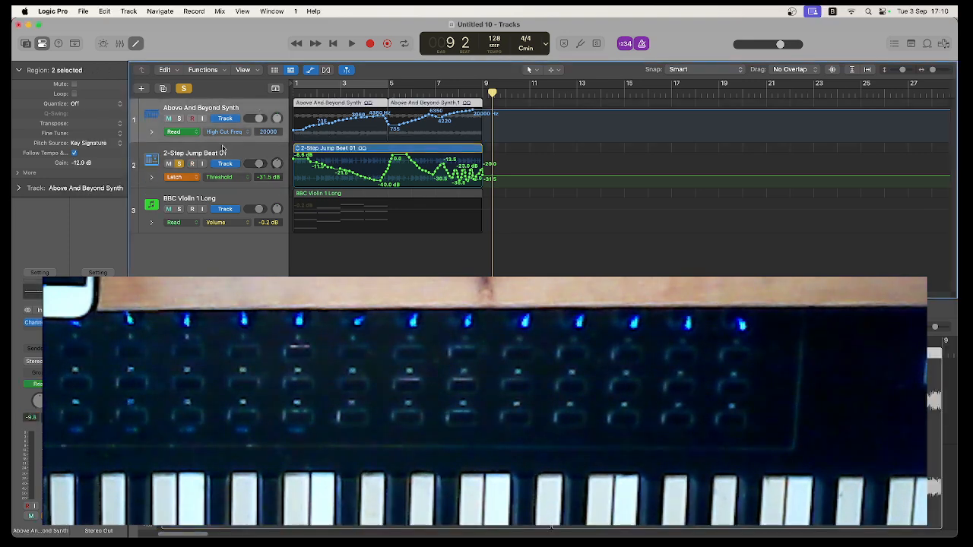
click(312, 72)
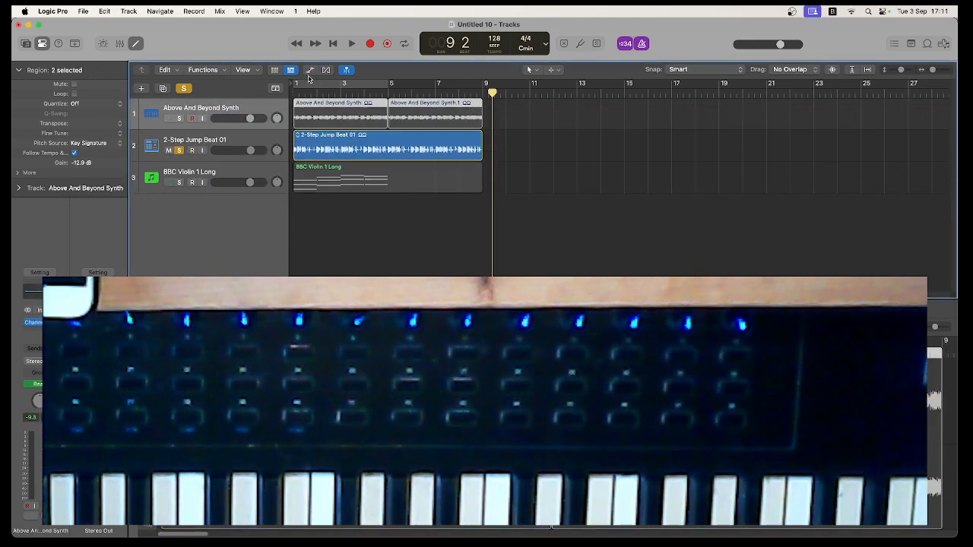
click(310, 72)
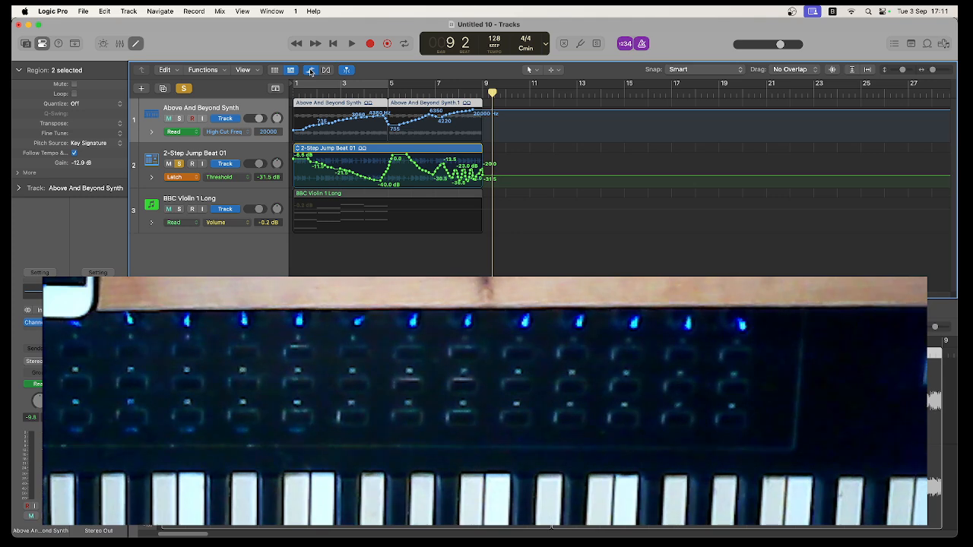
- Select the BBC Violin 1 Long track and return the 2-Step Jump Beat 01 track's automation mode to Read
click(257, 154)
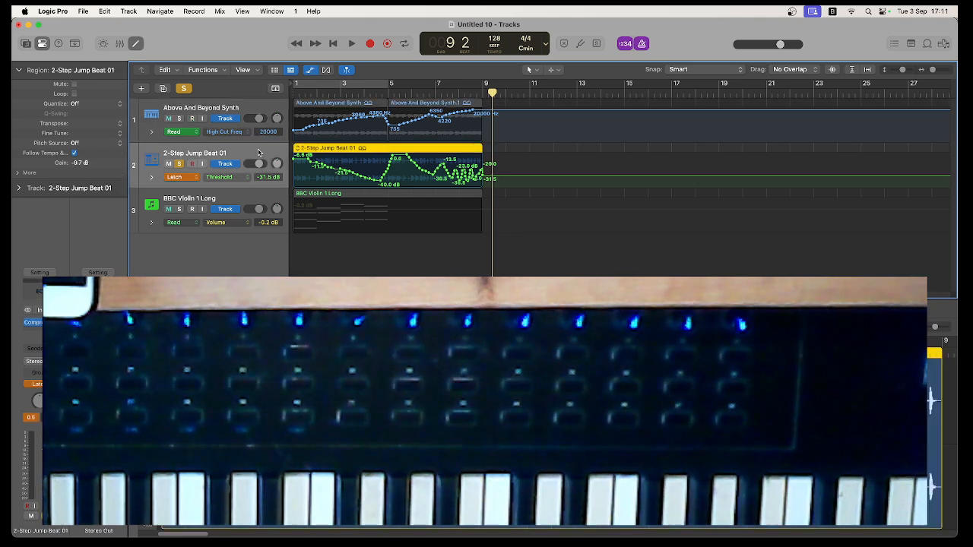
click(252, 197)
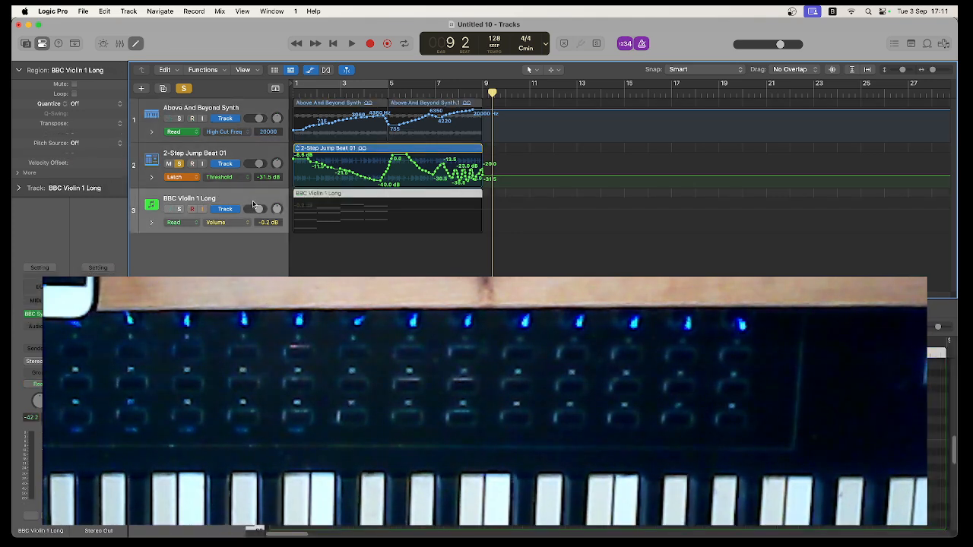
click(192, 178)
click(194, 156)
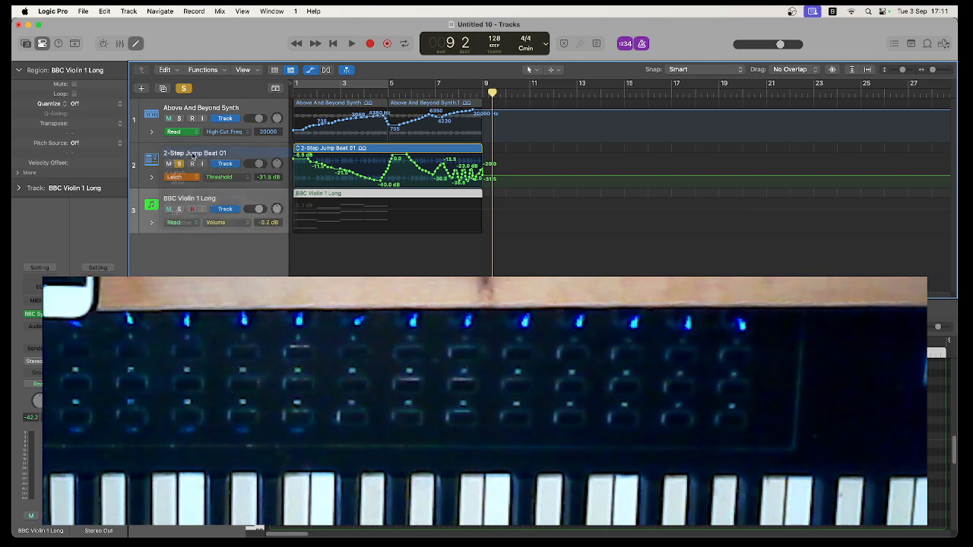
- Select the 2-Step Jump Beat 01 track and examine which Compressor parameters can be automated
click(254, 157)
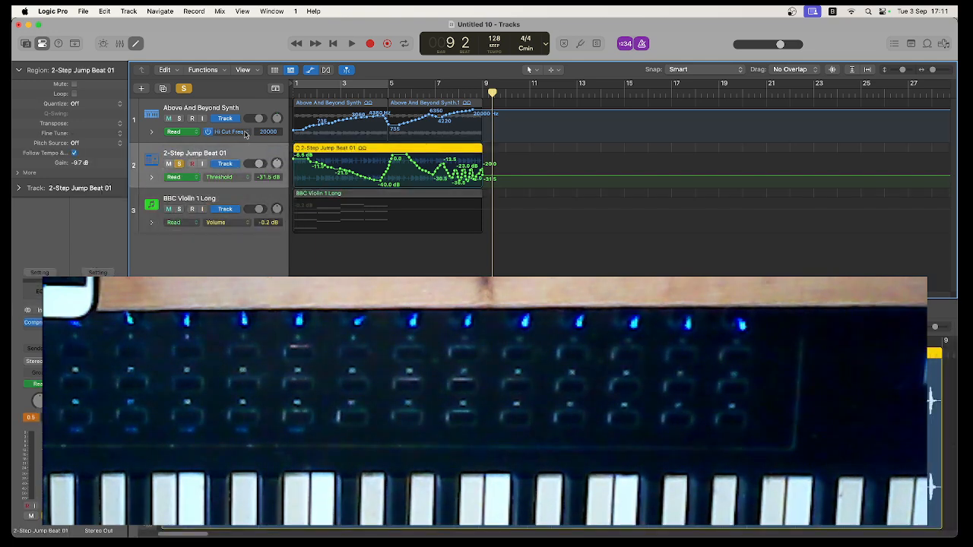
click(244, 179)
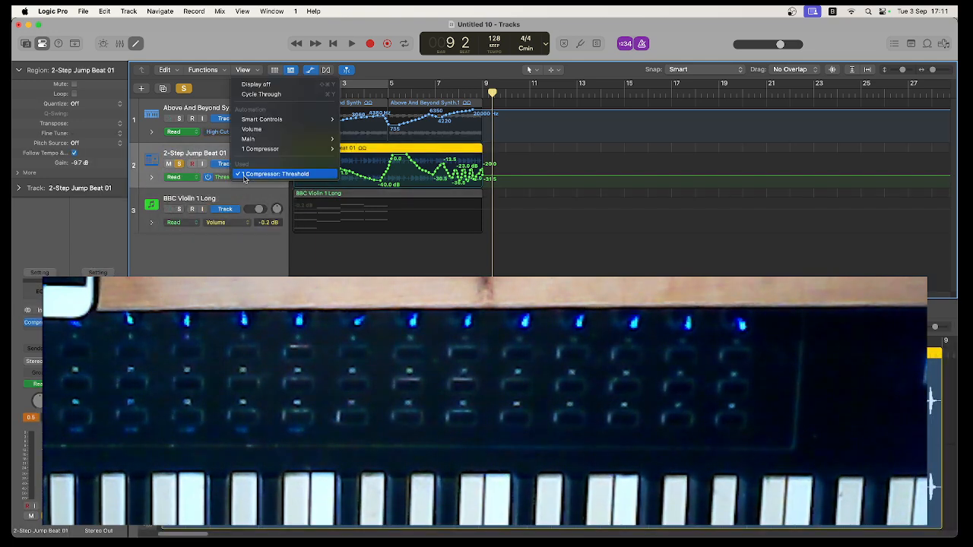
mouse_move(279, 153)
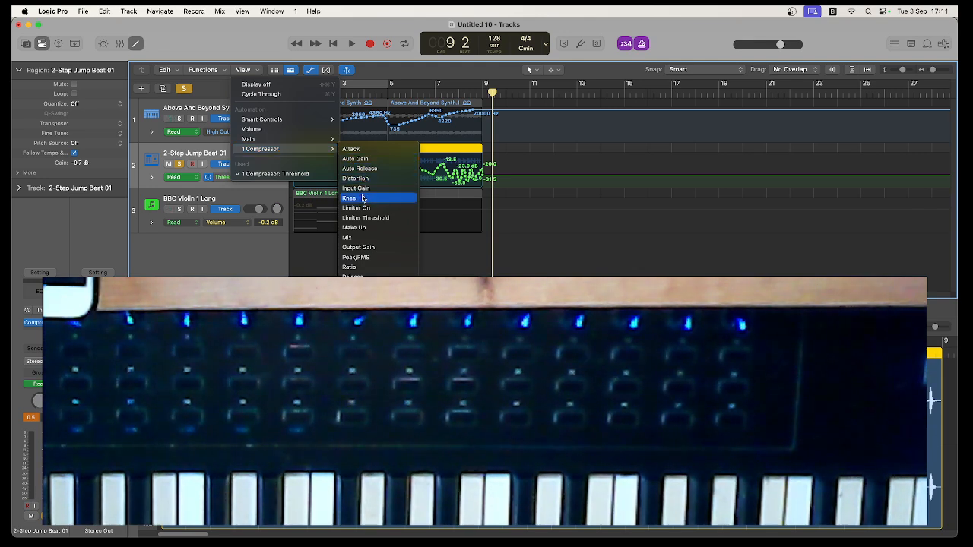
click(212, 157)
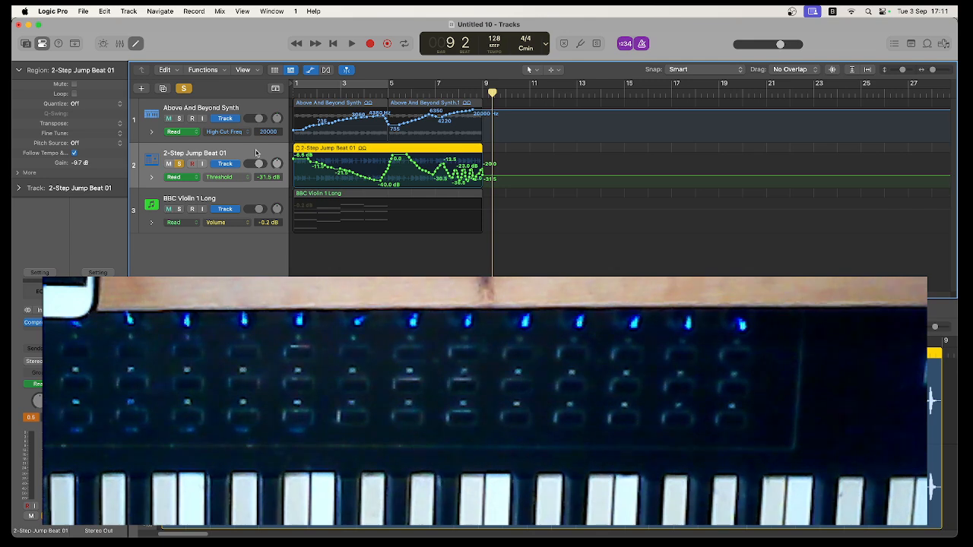
click(238, 176)
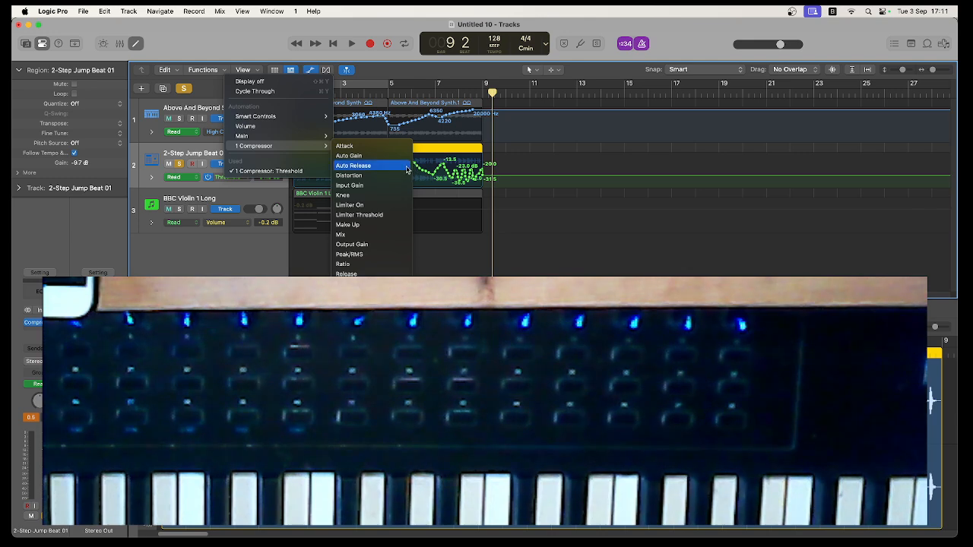
click(215, 153)
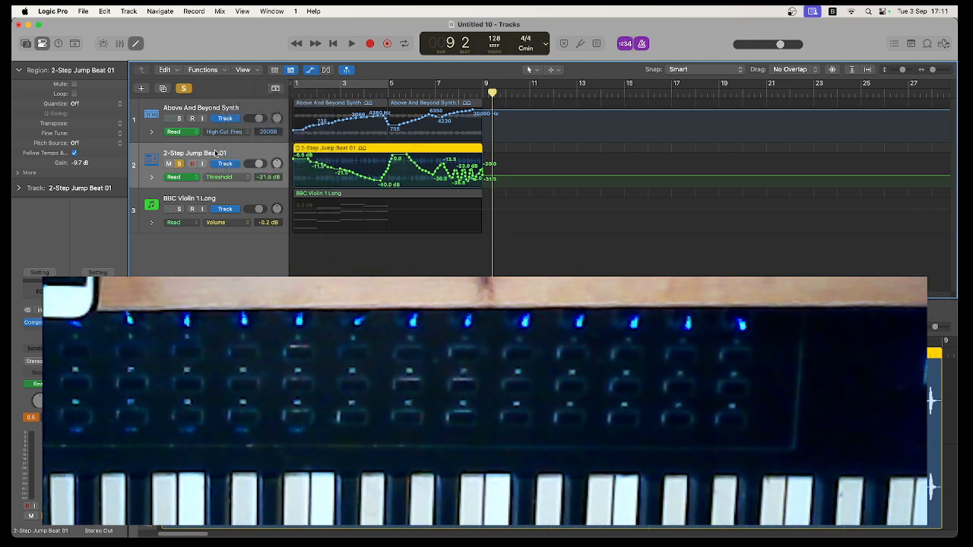
- Select the Above And Beyond Synth track, examine its Channel EQ automation parameters, and briefly view the Channel EQ plug-in window
click(247, 112)
click(242, 134)
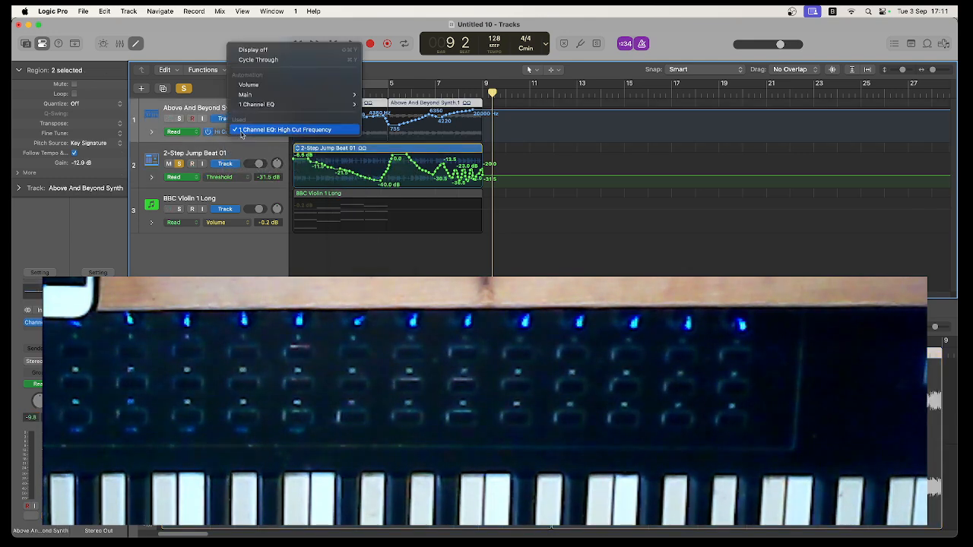
mouse_move(278, 108)
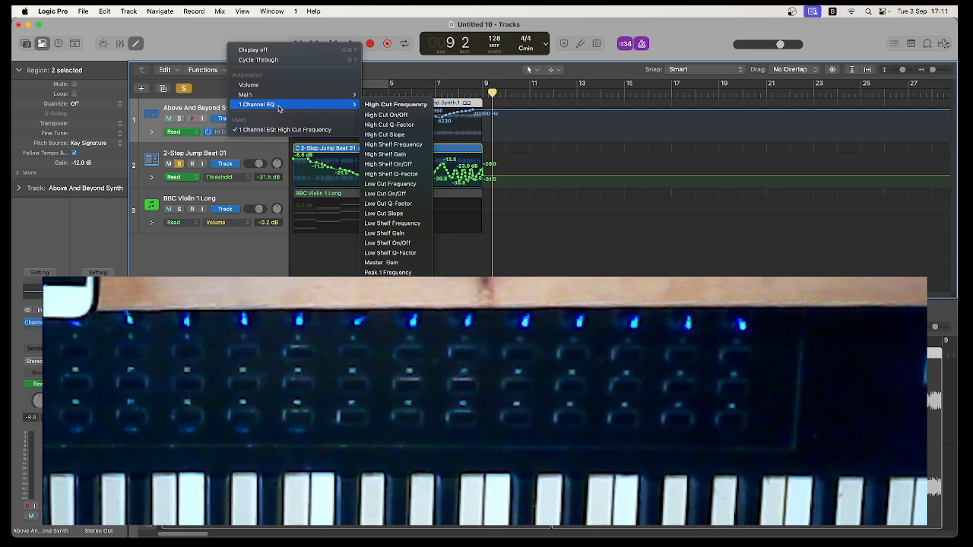
click(256, 143)
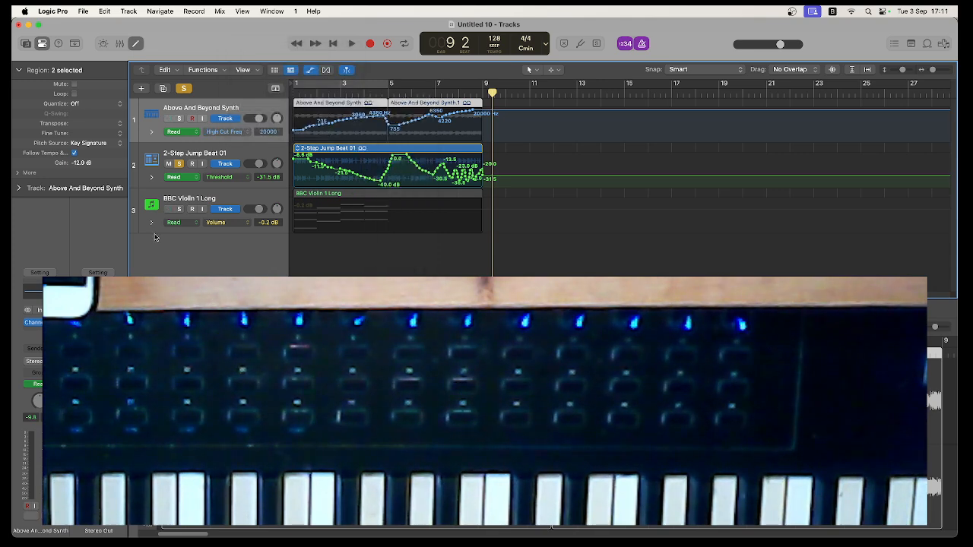
click(39, 323)
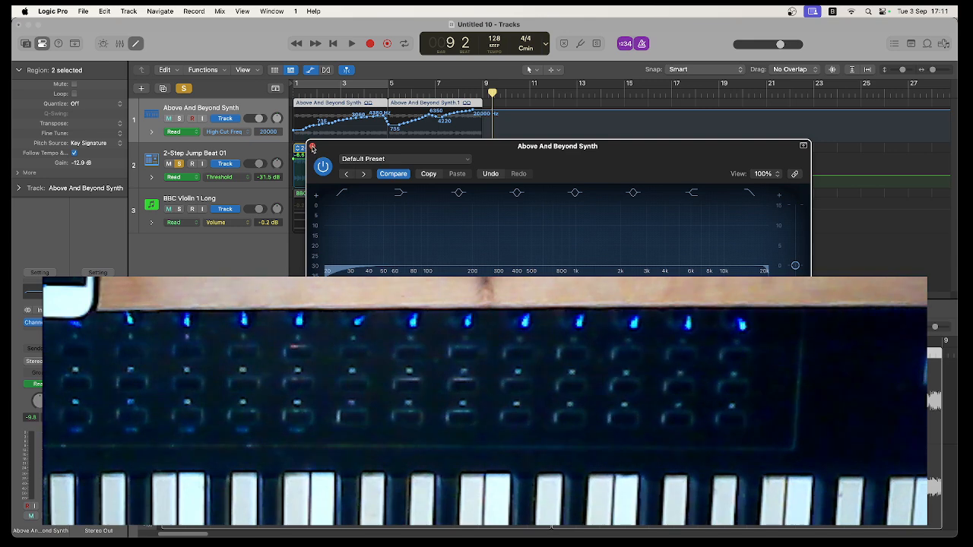
click(312, 146)
- Select the 2-Step Jump Beat 01 track again and look over its Main automation parameters
click(280, 164)
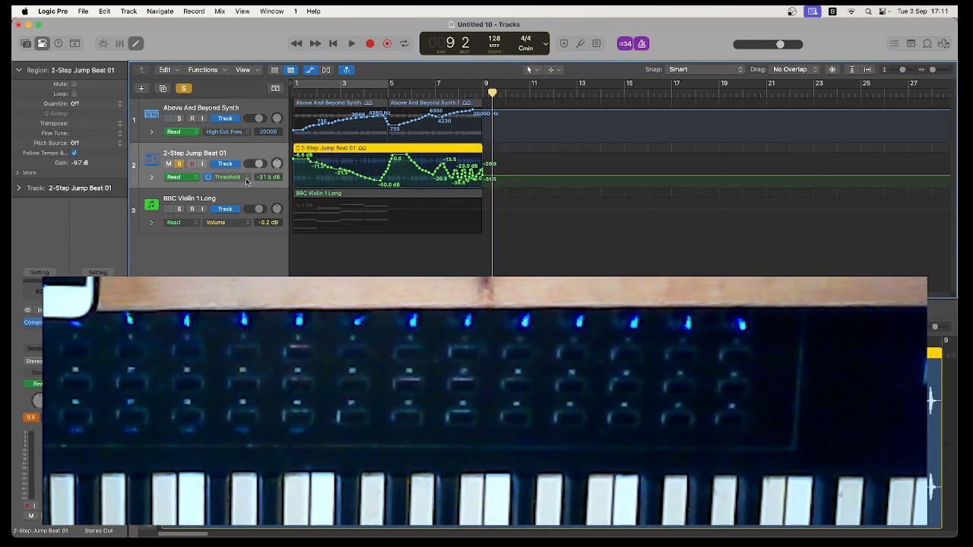
click(246, 180)
mouse_move(288, 155)
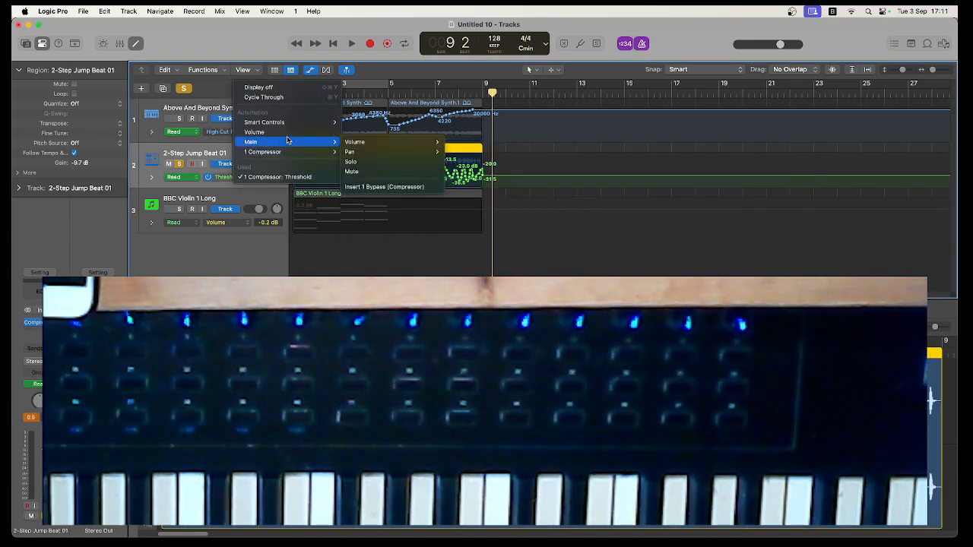
- Set the Above And Beyond Synth track's automation parameter to Channel EQ Low Cut Frequency
click(213, 112)
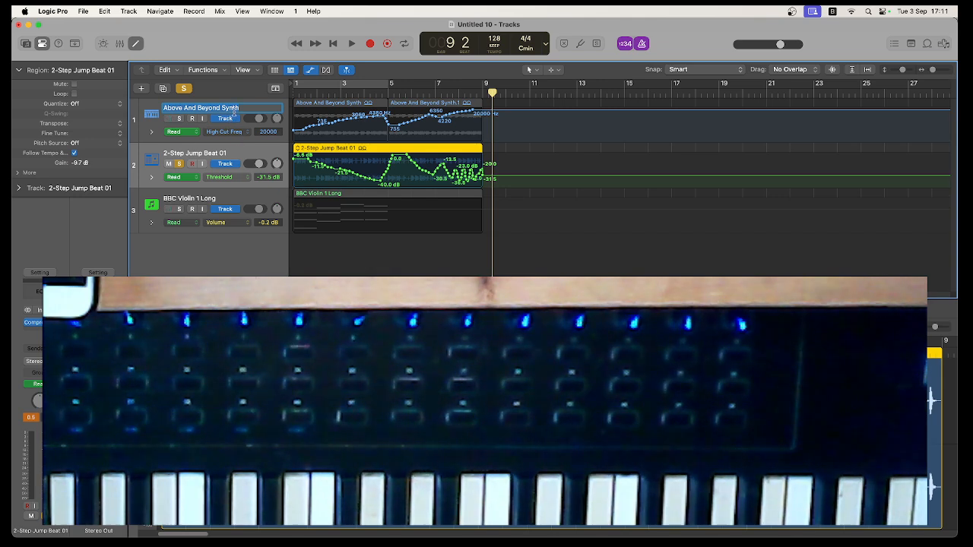
click(235, 133)
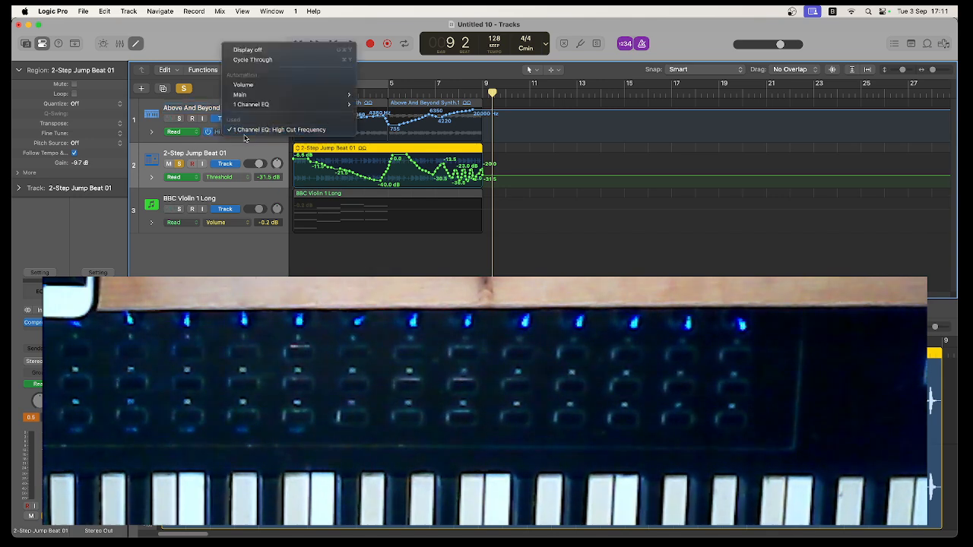
mouse_move(255, 105)
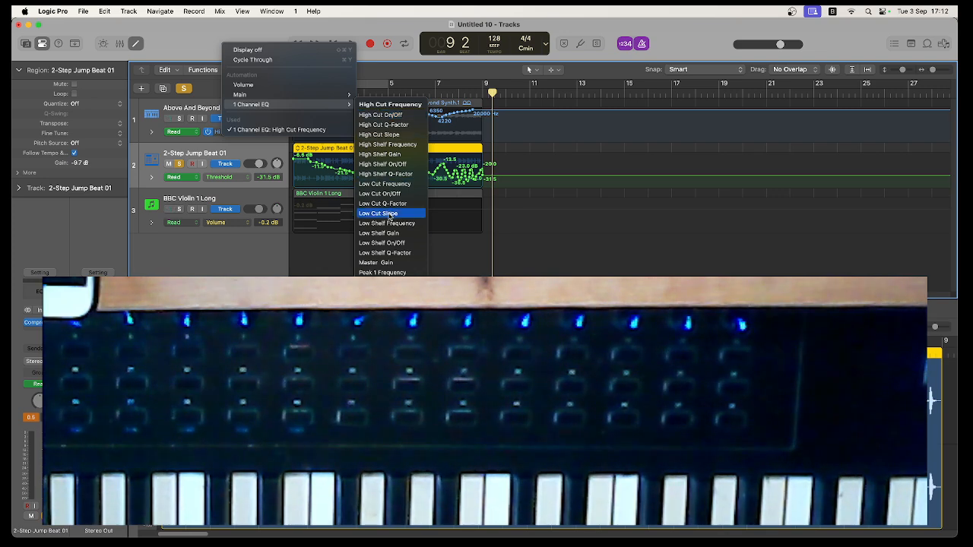
click(386, 184)
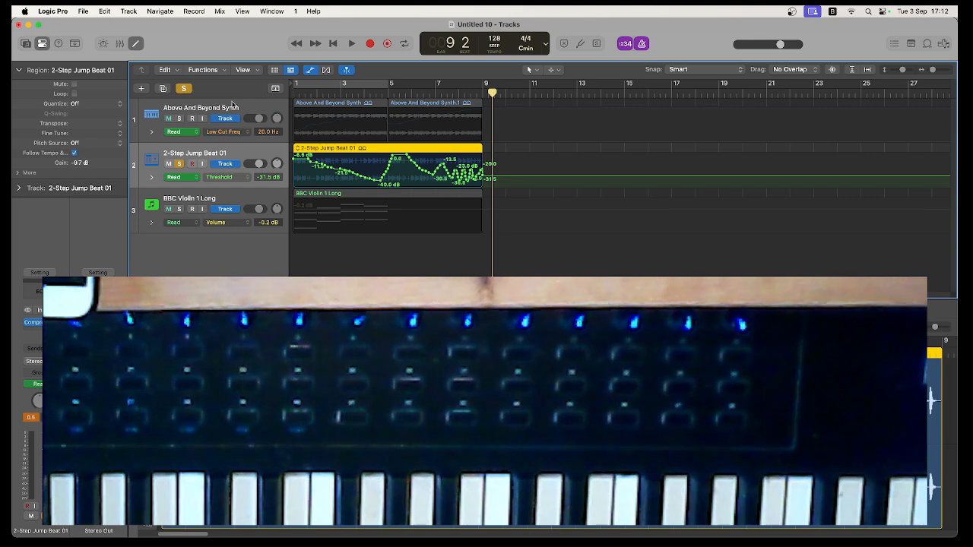
- Play the project from the start into bar 2 while turning the knob
key(Return)
key(space)
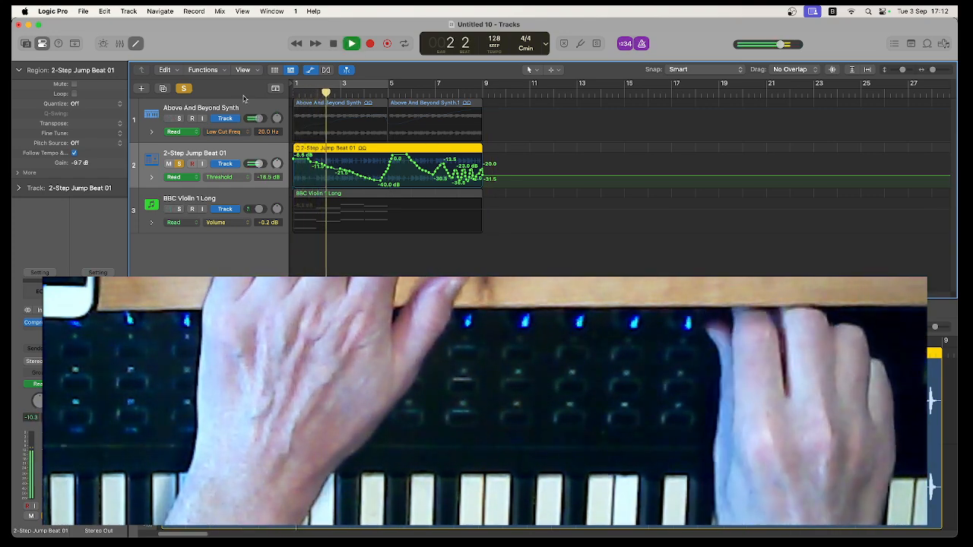
key(space)
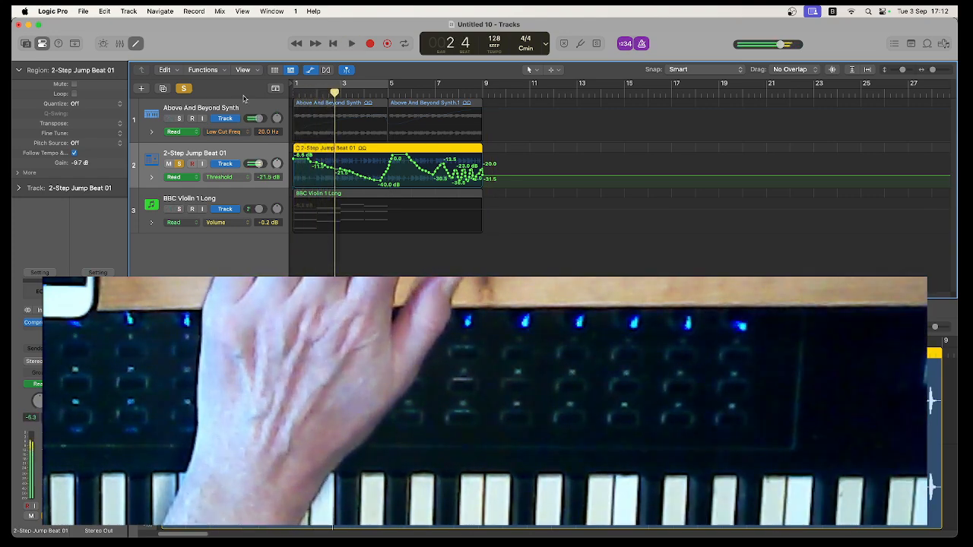
- Unsolo the 2-Step Jump Beat 01 track, select Above And Beyond Synth, and play while adjusting Low Cut Frequency with the knob
click(181, 164)
click(243, 108)
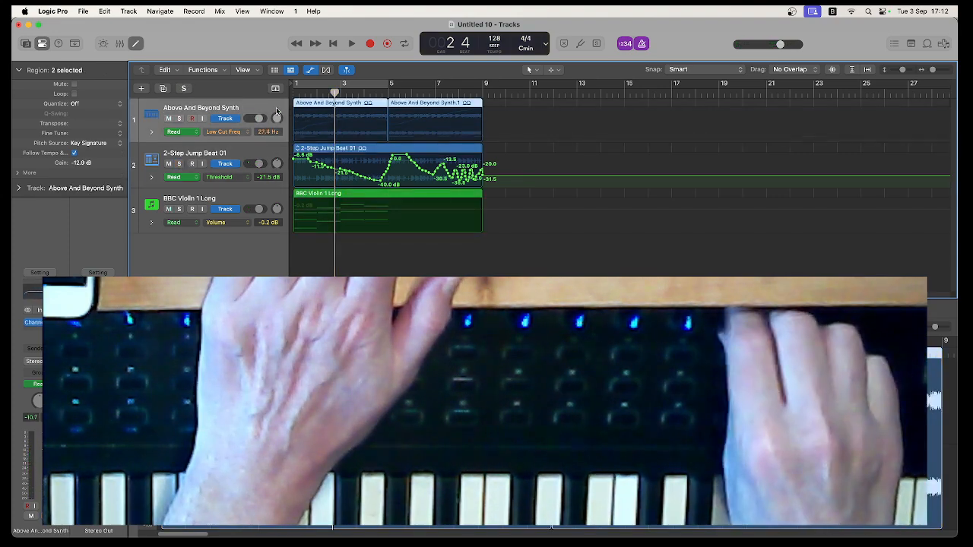
key(Return)
key(space)
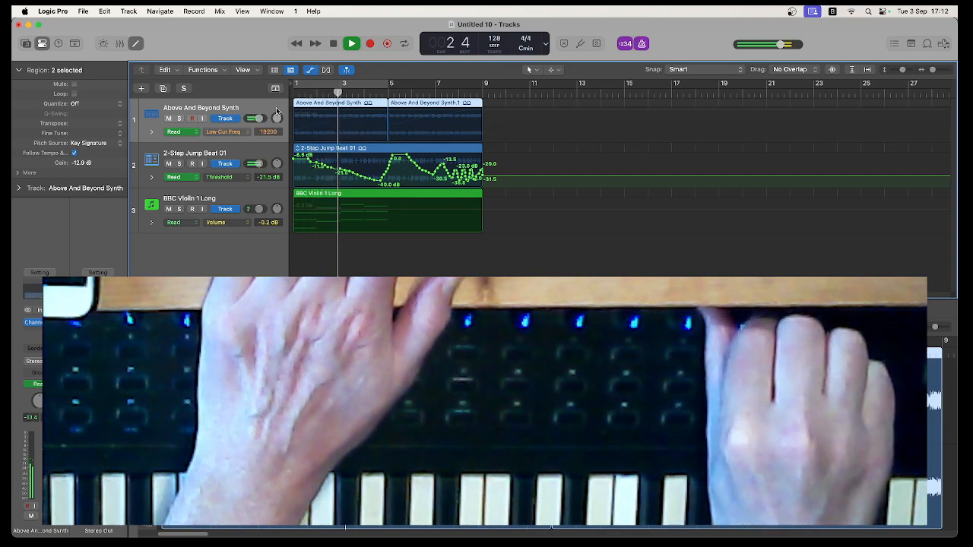
key(space)
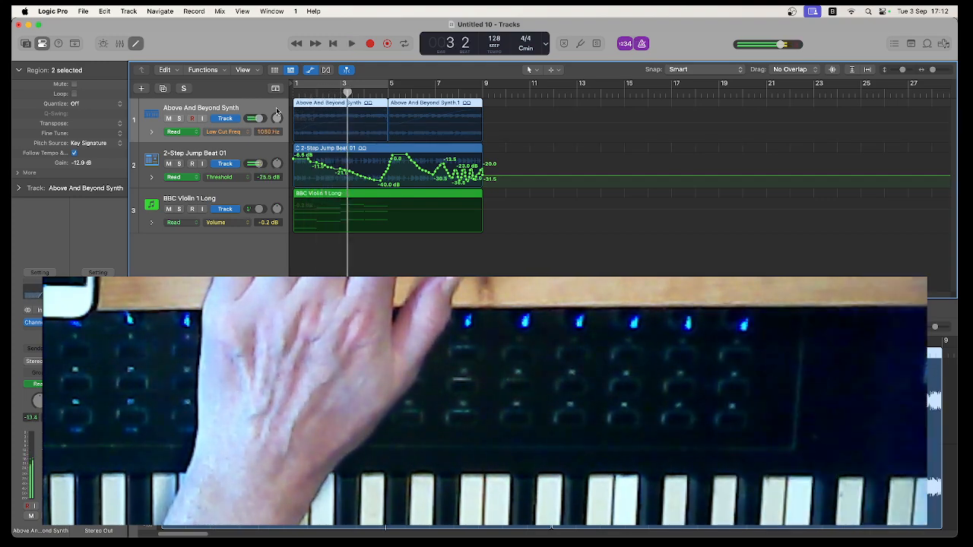
- Display the Above And Beyond Synth track's High Cut Frequency automation and delete the visible automation
click(235, 135)
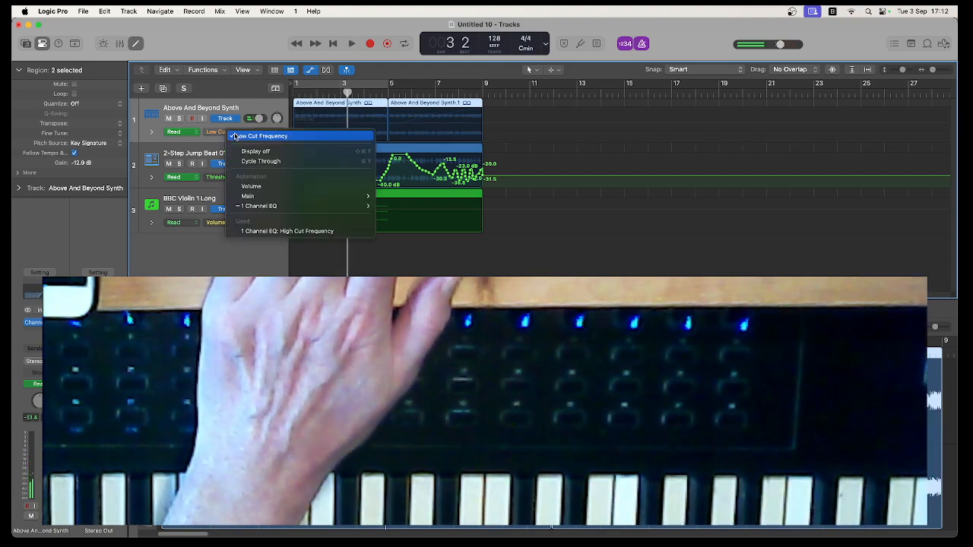
click(287, 231)
right_click(256, 112)
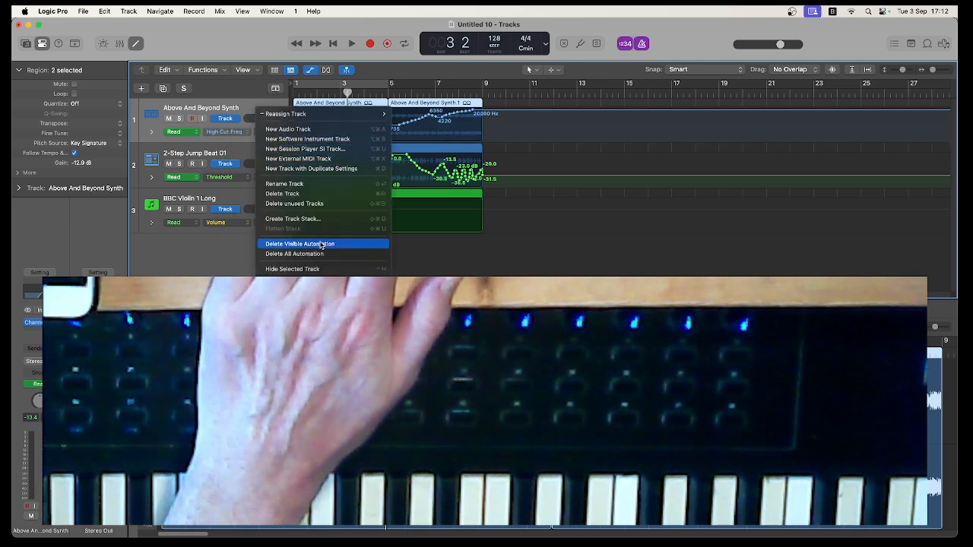
click(322, 244)
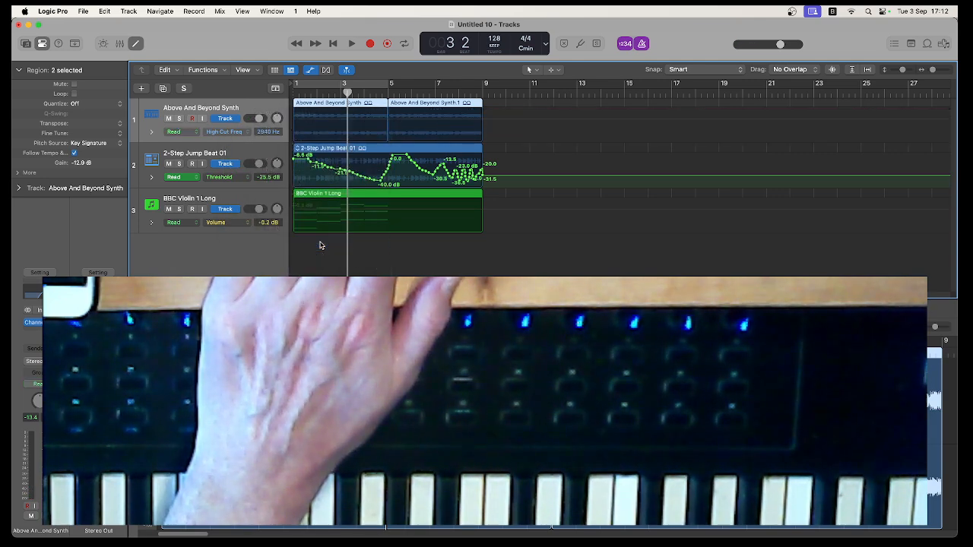
- Switch the Above And Beyond Synth track's automation parameter back to Channel EQ Low Cut Frequency
click(237, 133)
mouse_move(274, 207)
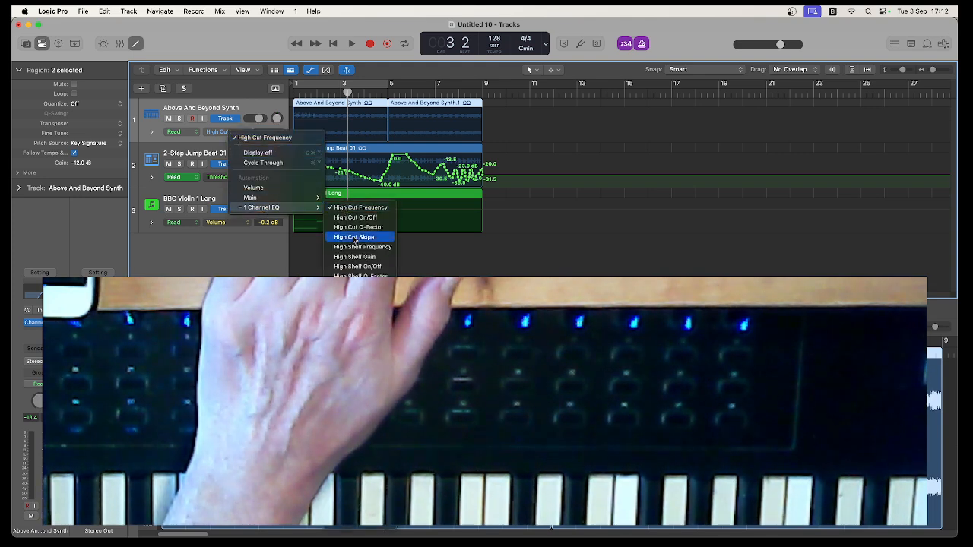
click(357, 287)
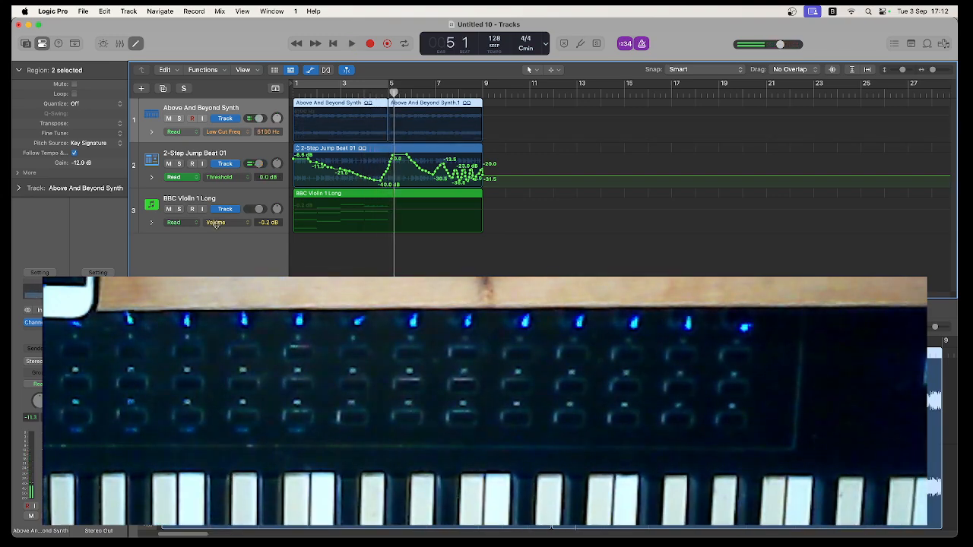
- Set the Above And Beyond Synth track to Latch and record Low Cut Frequency automation with the knob from bar 1 into bar 4
click(187, 134)
click(187, 150)
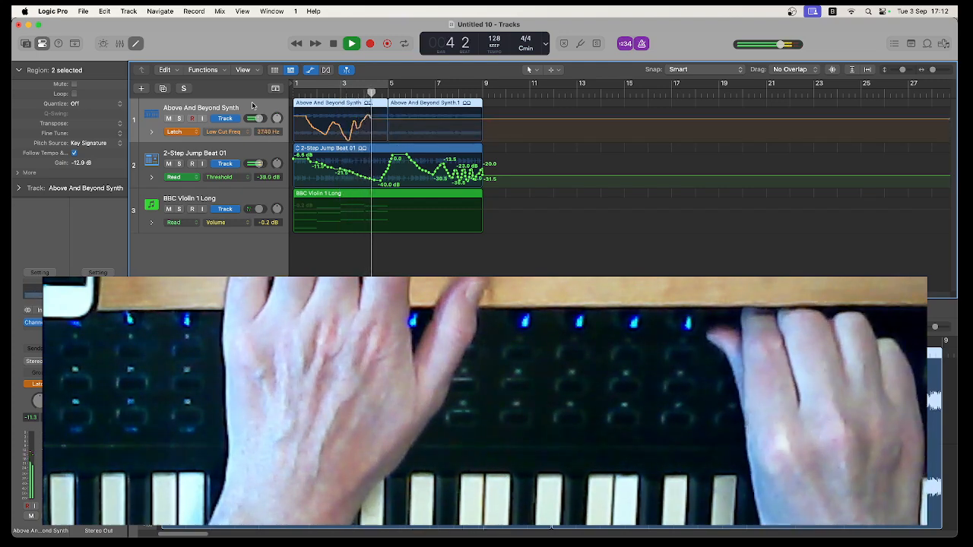
key(space)
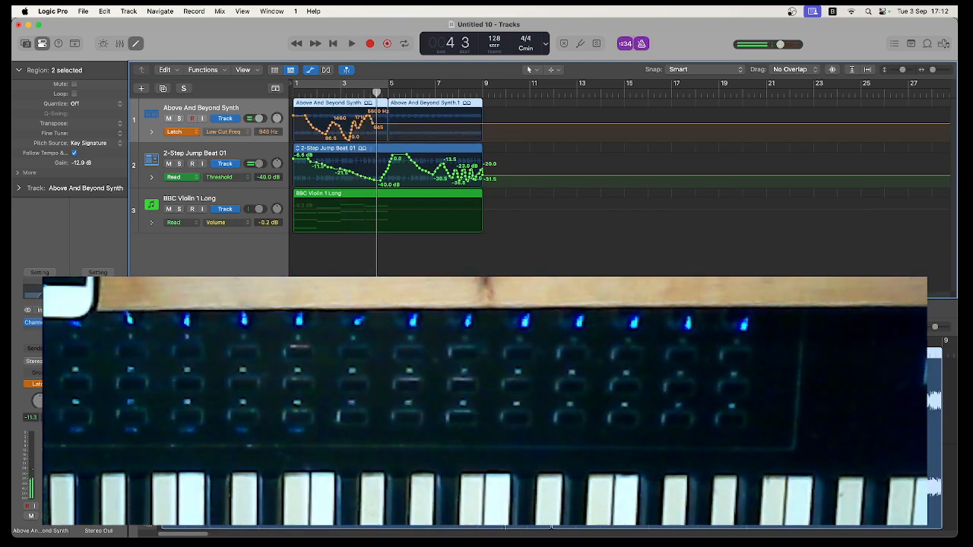